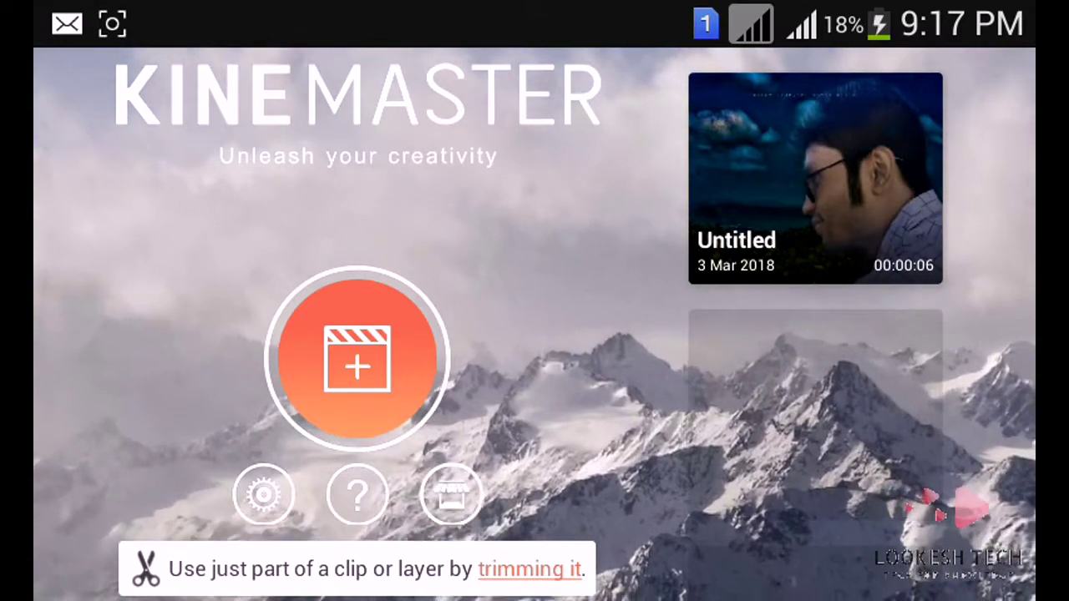
Step: Start a new Project Assistant project named Untitled 1 to reach the media browser
click(357, 359)
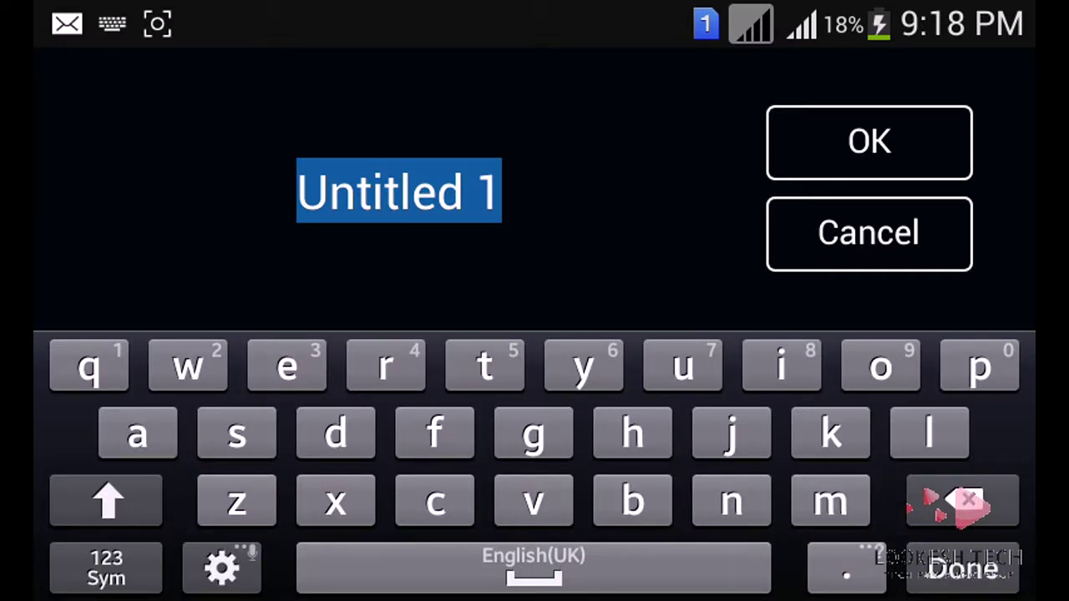
click(869, 142)
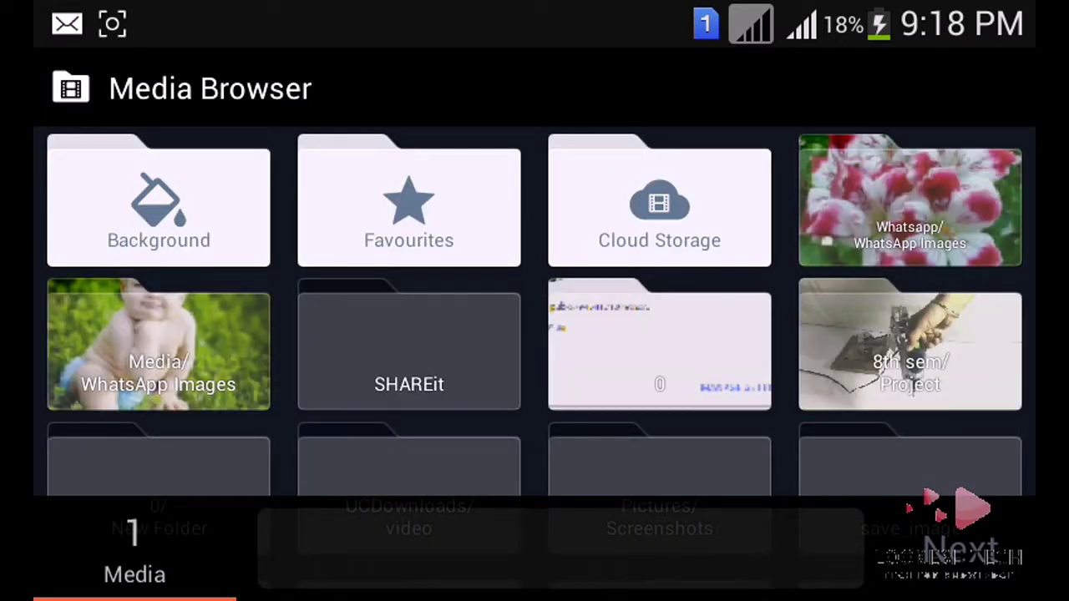
Step: Add the first photo from Pictures/PicsArt and apply the On-Stage red-curtain theme
scroll(535, 318, down, 5)
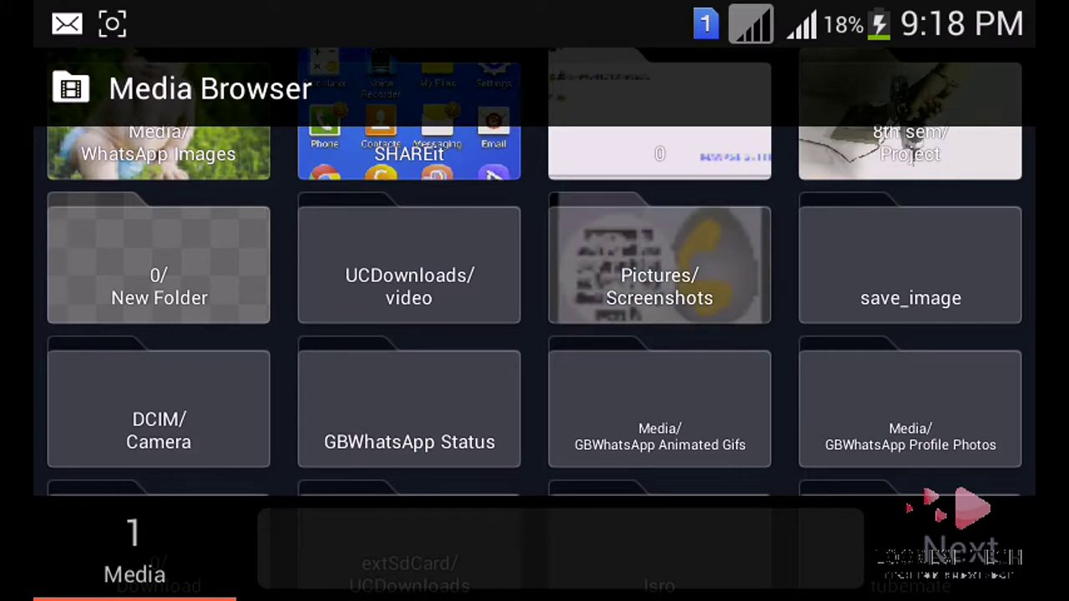
scroll(534, 318, down, 3)
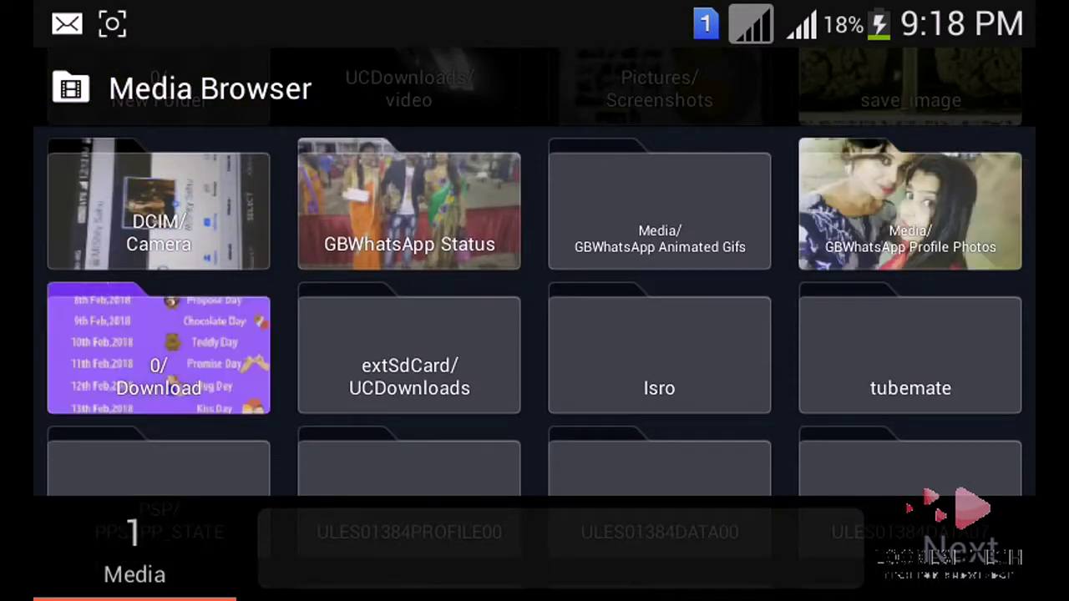
scroll(534, 317, down, 3)
scroll(535, 317, down, 2)
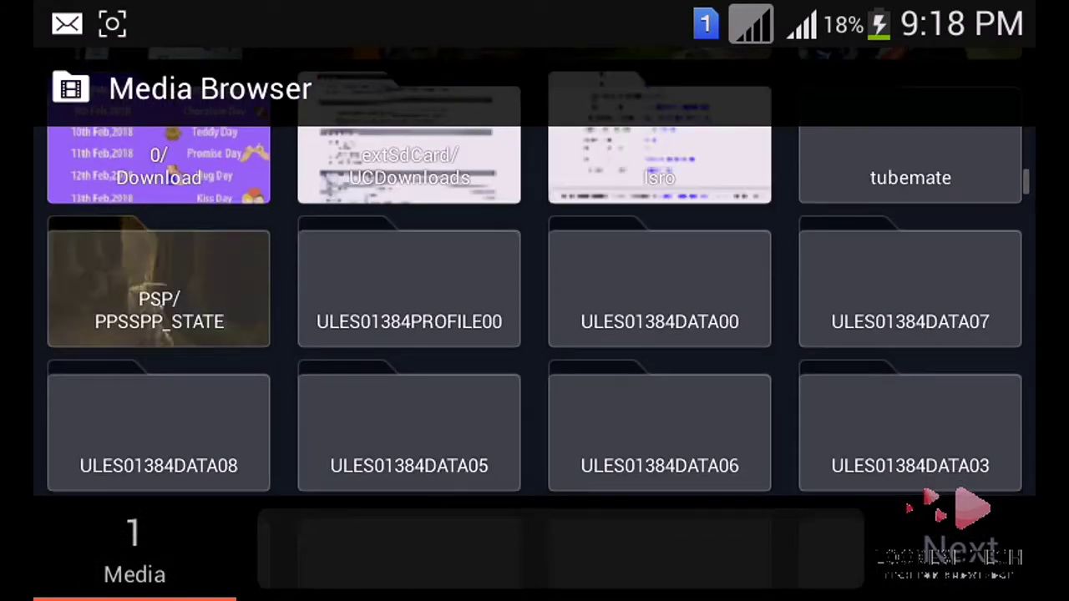
scroll(534, 318, down, 3)
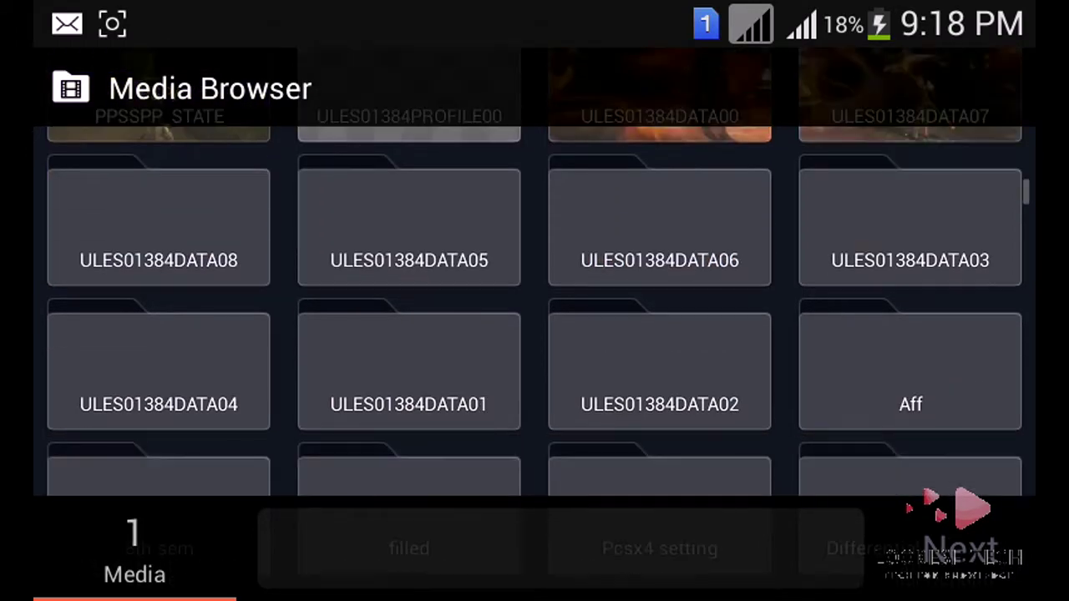
scroll(535, 317, down, 2)
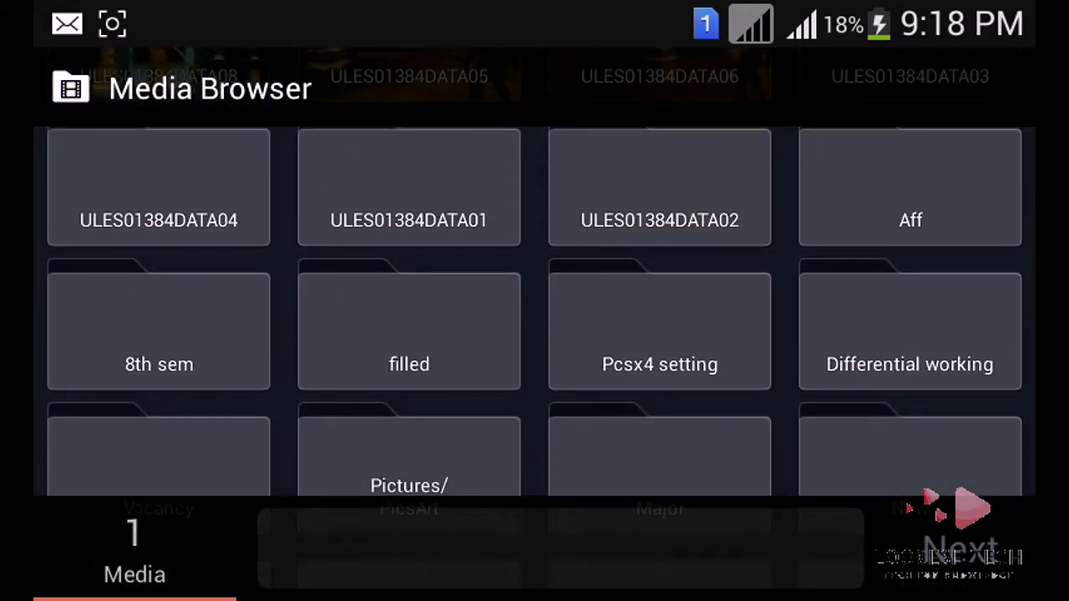
scroll(535, 318, down, 3)
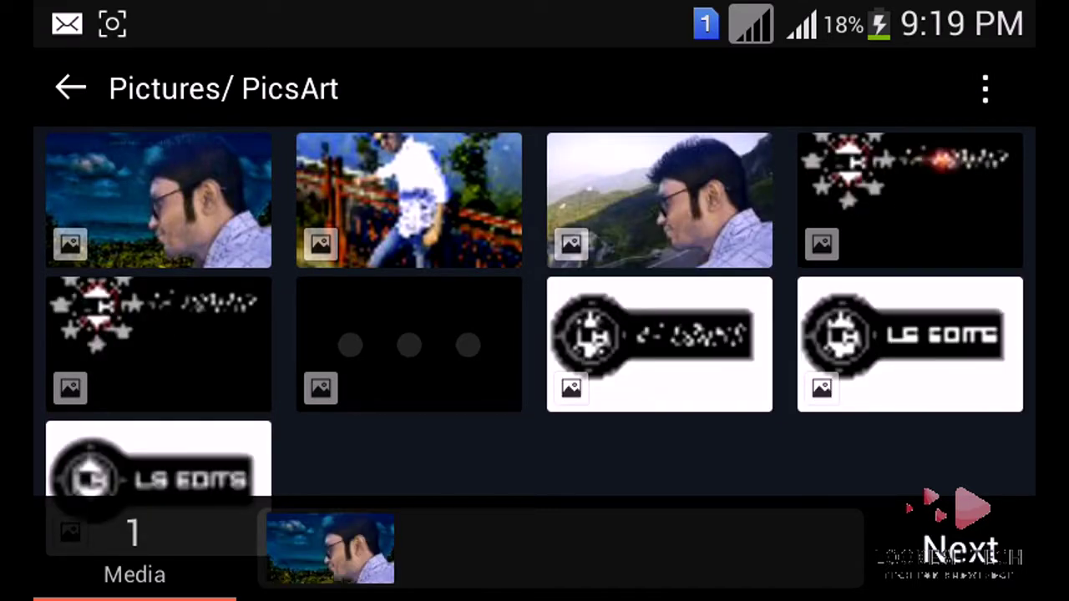
click(960, 547)
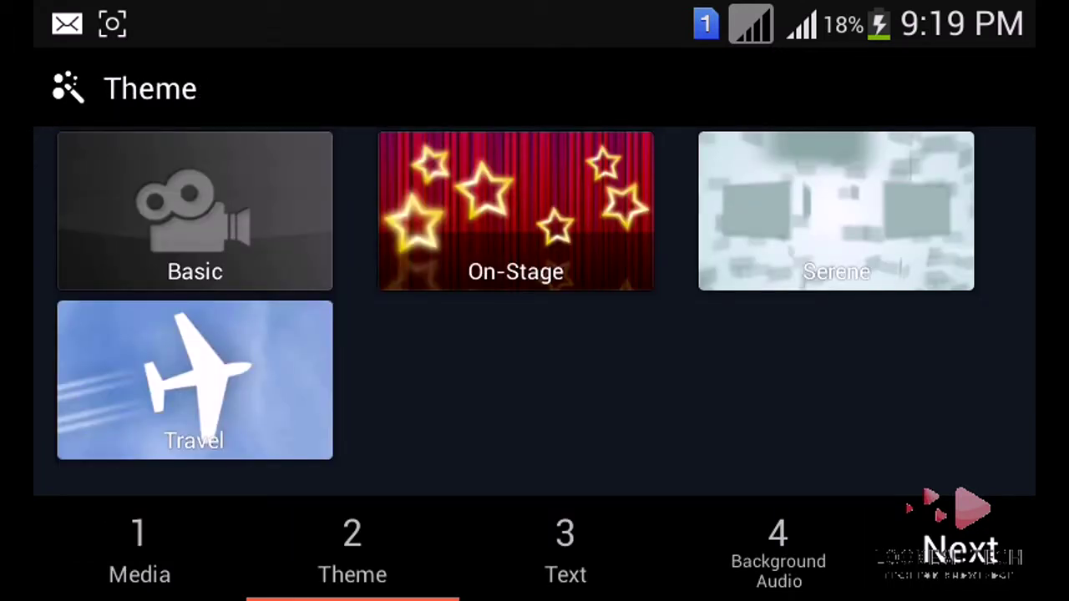
click(515, 210)
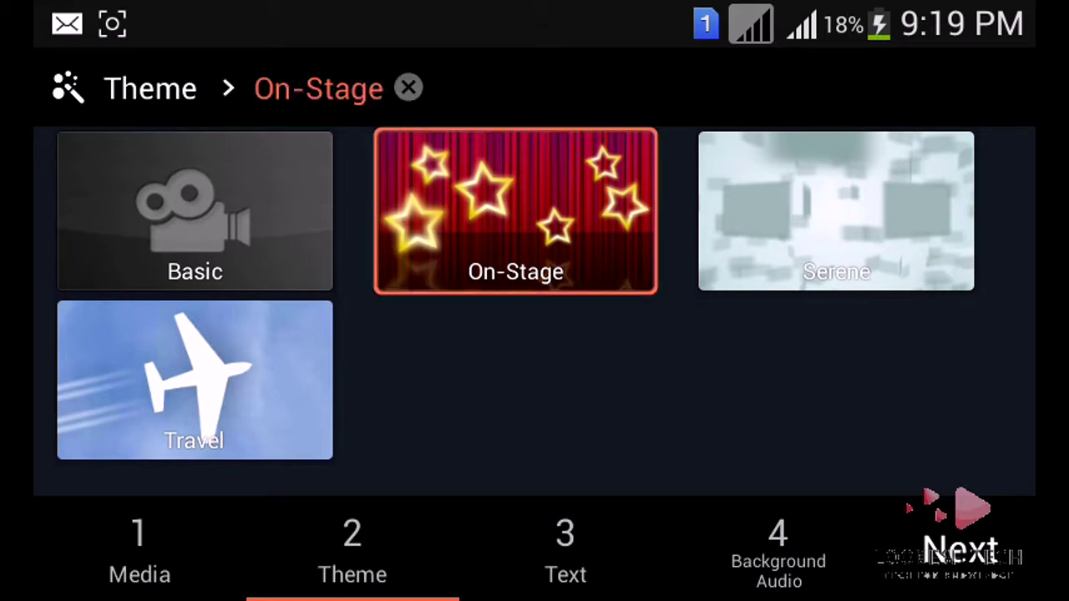
click(961, 547)
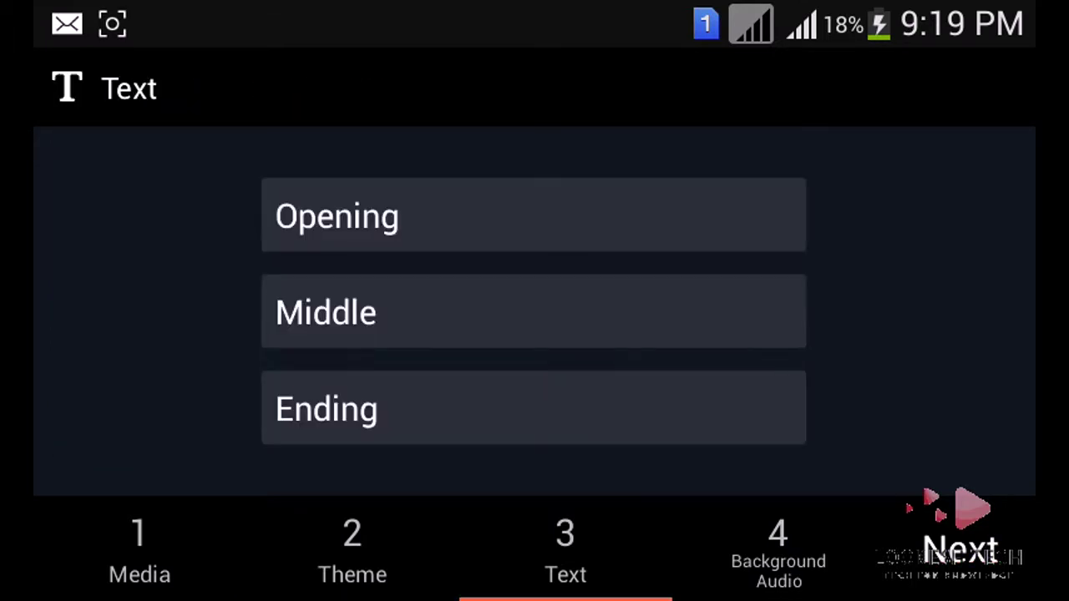
Step: Set the opening title to 'welcome', keeping the Middle and Ending titles unchanged
click(534, 215)
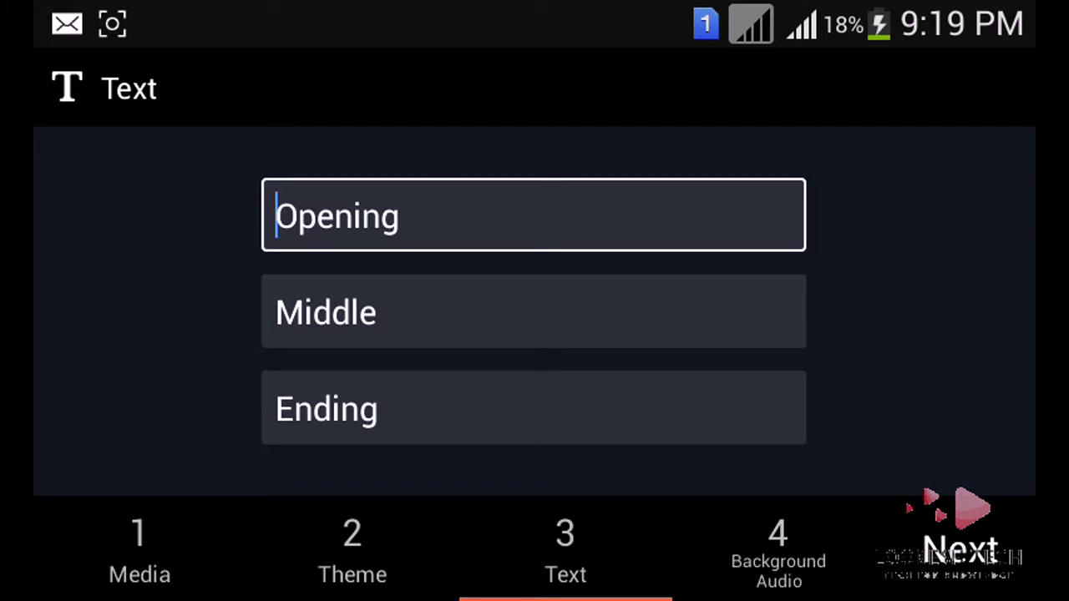
text(we)
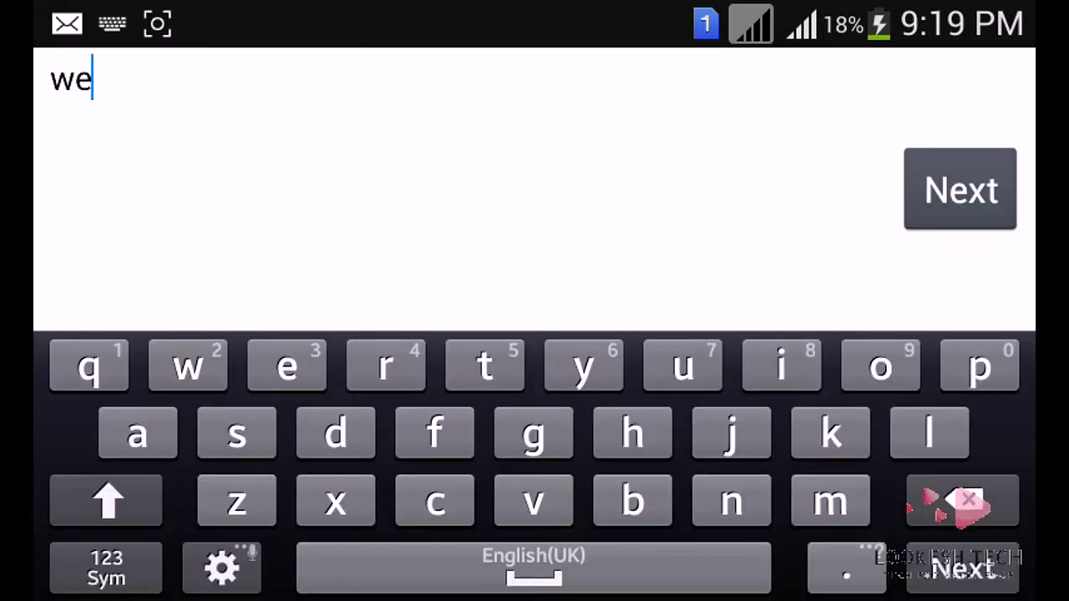
text(lc)
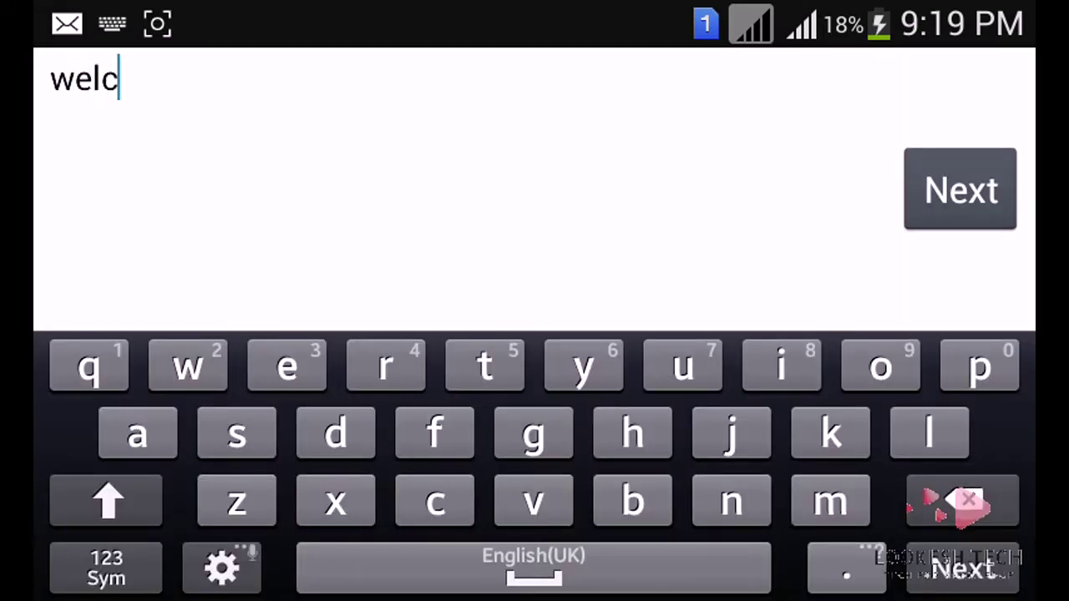
text(ome)
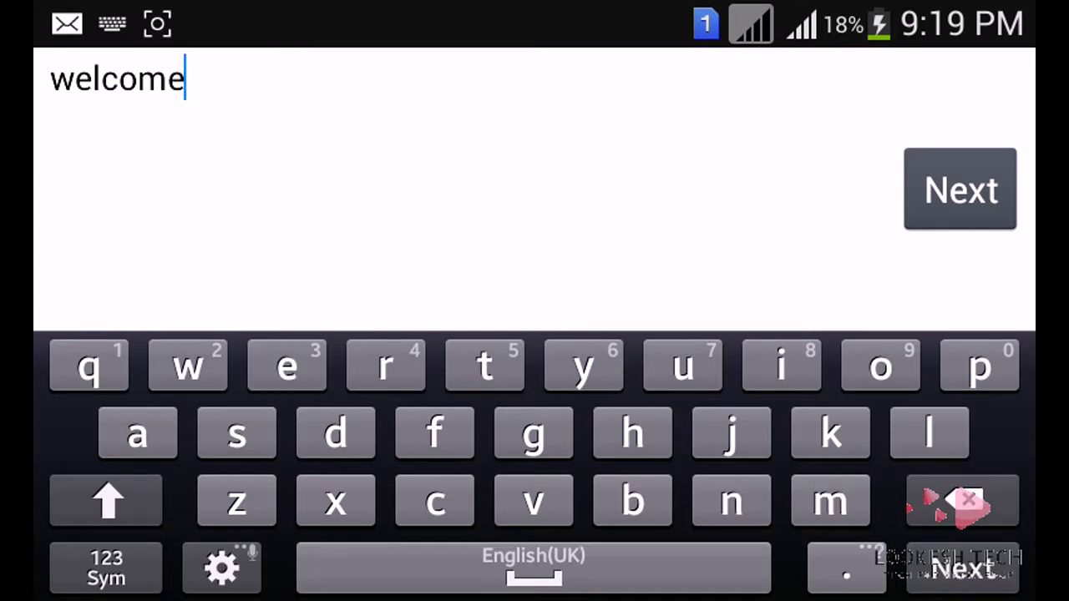
click(961, 189)
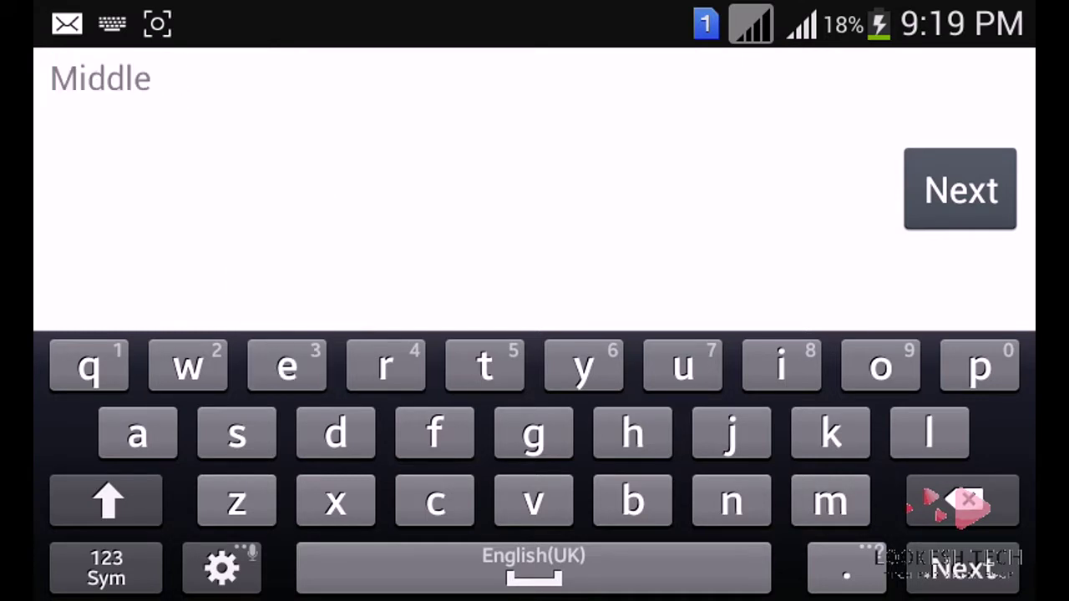
click(960, 189)
click(961, 189)
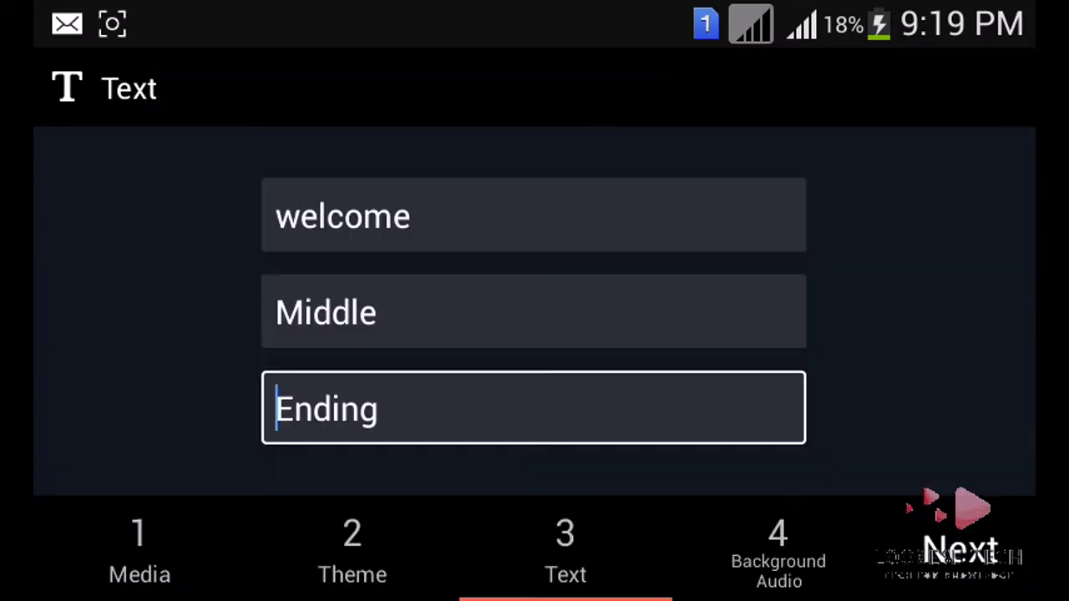
click(961, 547)
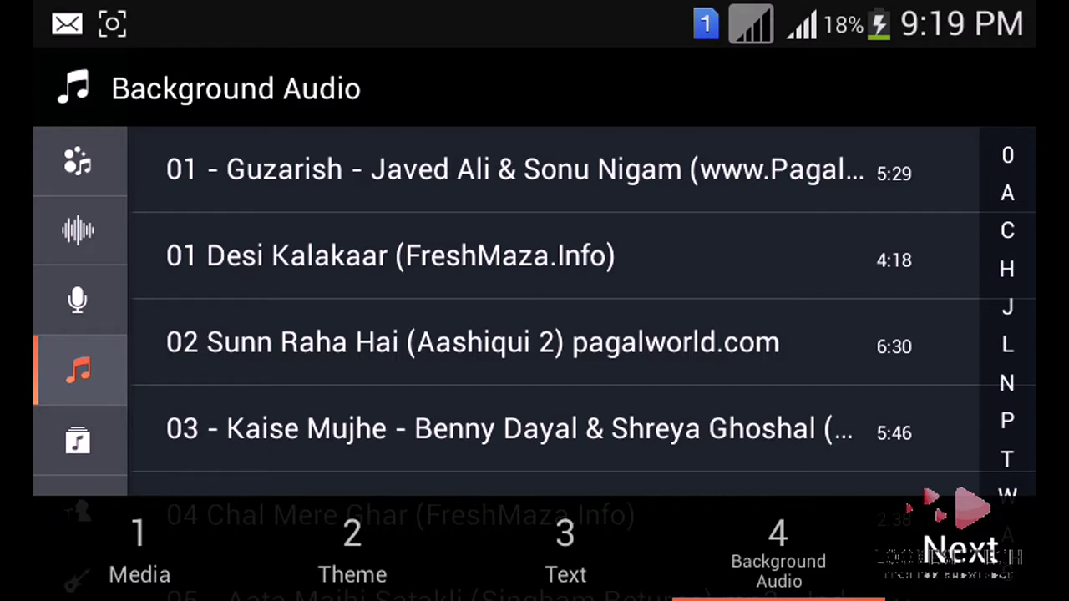
Step: Pick 01 Desi Kalakaar as background music and build the project in the editor
click(390, 256)
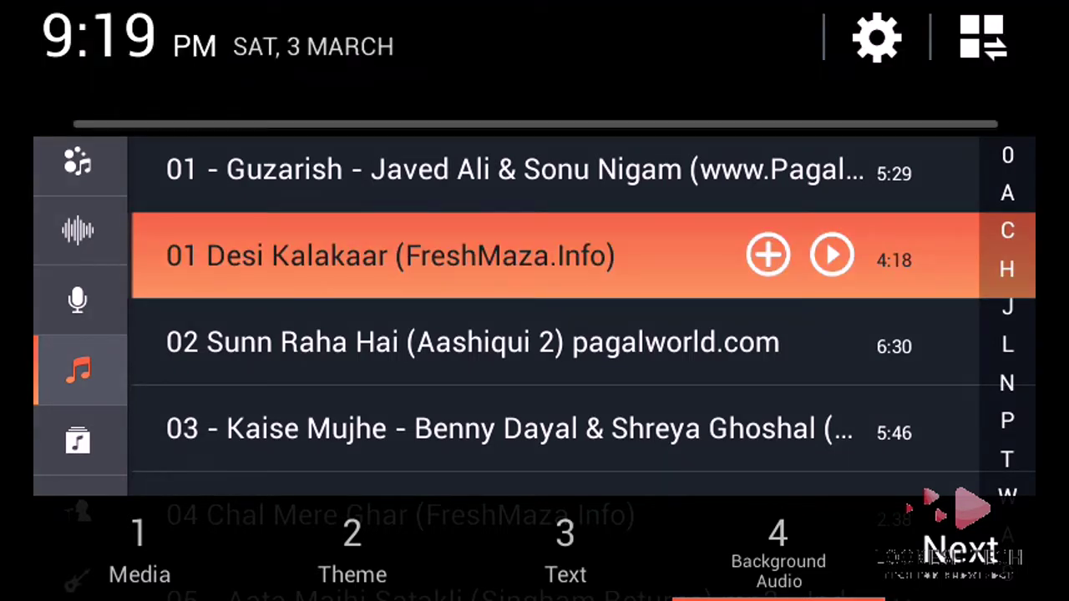
click(960, 550)
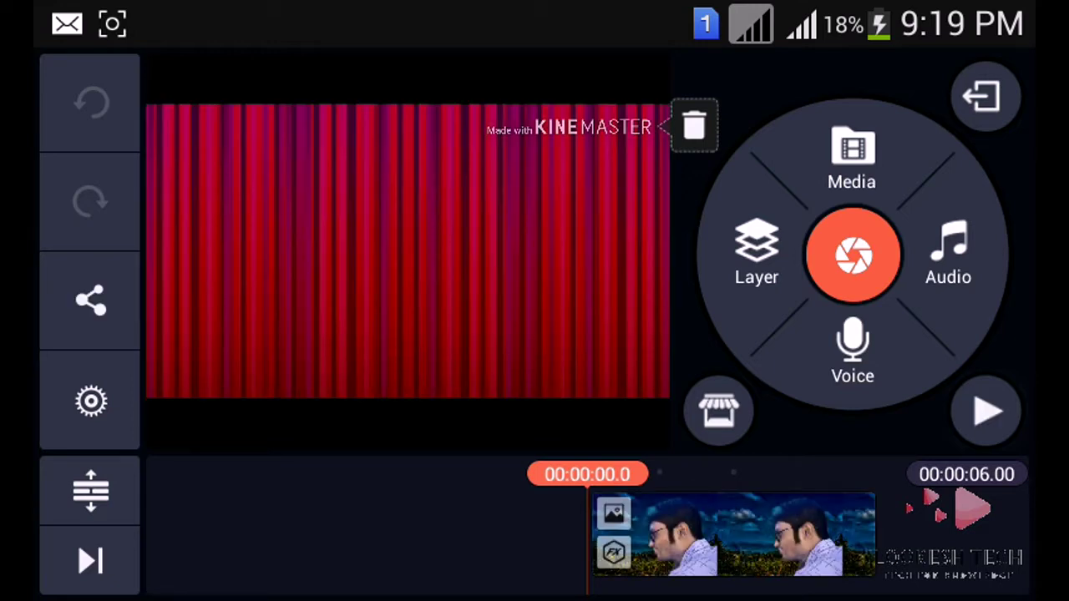
Step: Preview the intro with the photo, curtain, stars and welcome title
click(987, 411)
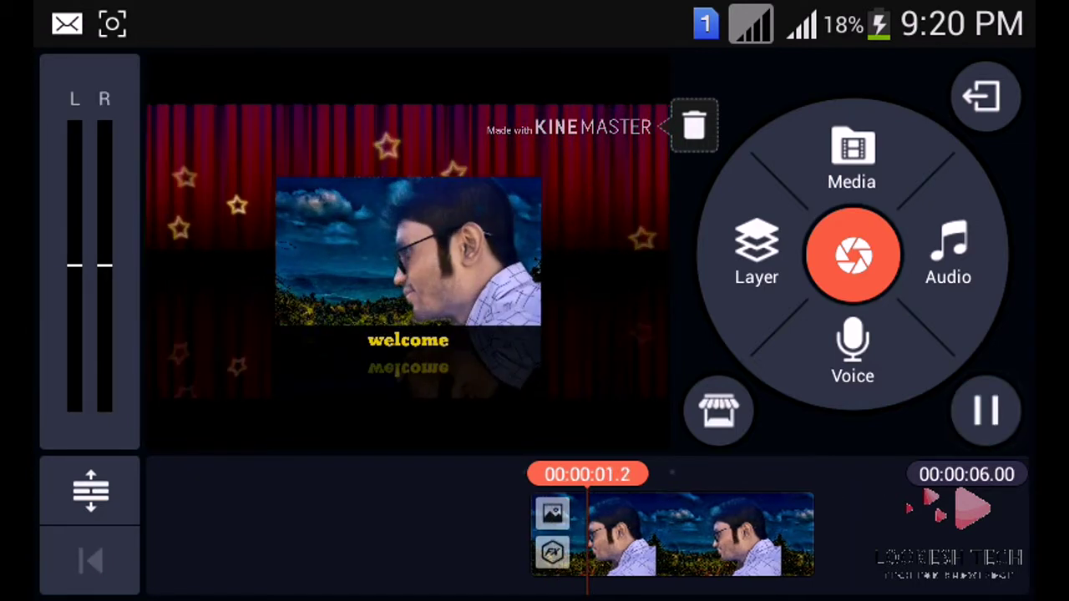